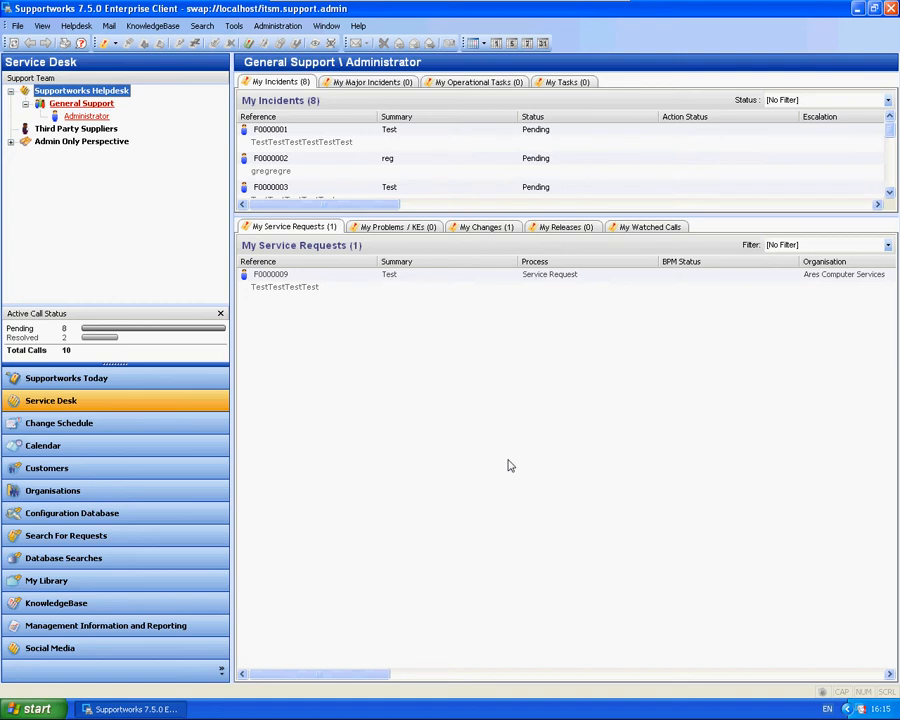
Add a change process in the process settings, named with a first name followed by "Process".
left_click(17, 25)
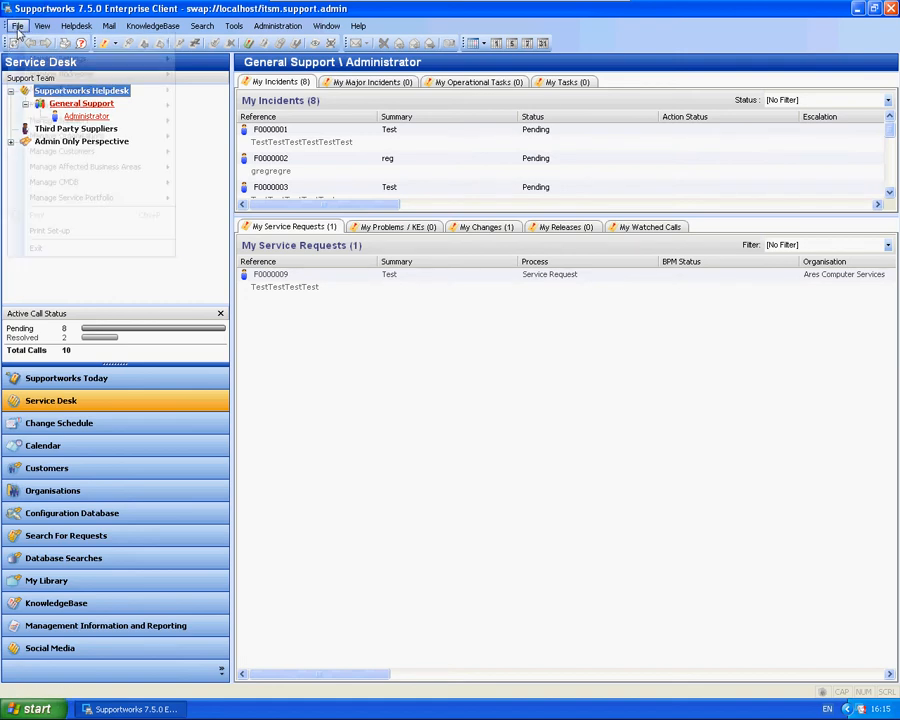
mouse_move(72, 60)
left_click(215, 74)
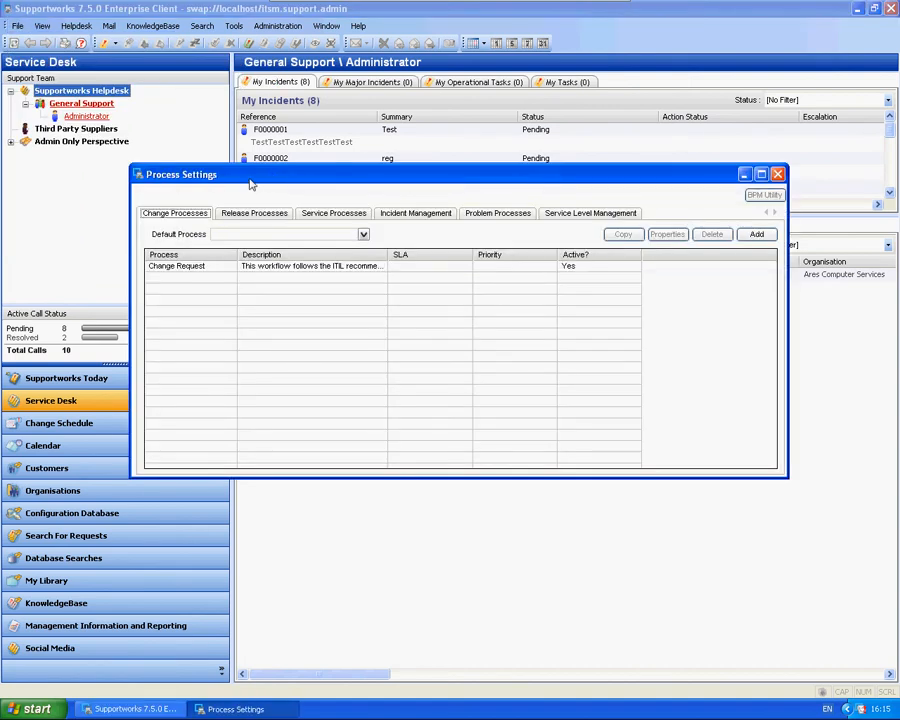
left_click_drag(247, 176, 255, 225)
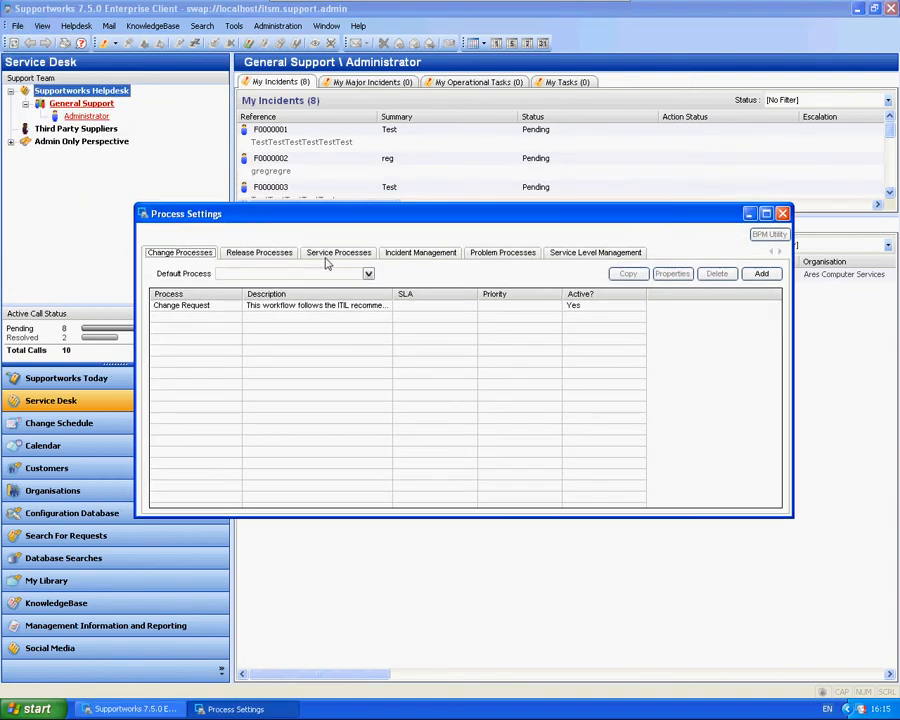
left_click(763, 274)
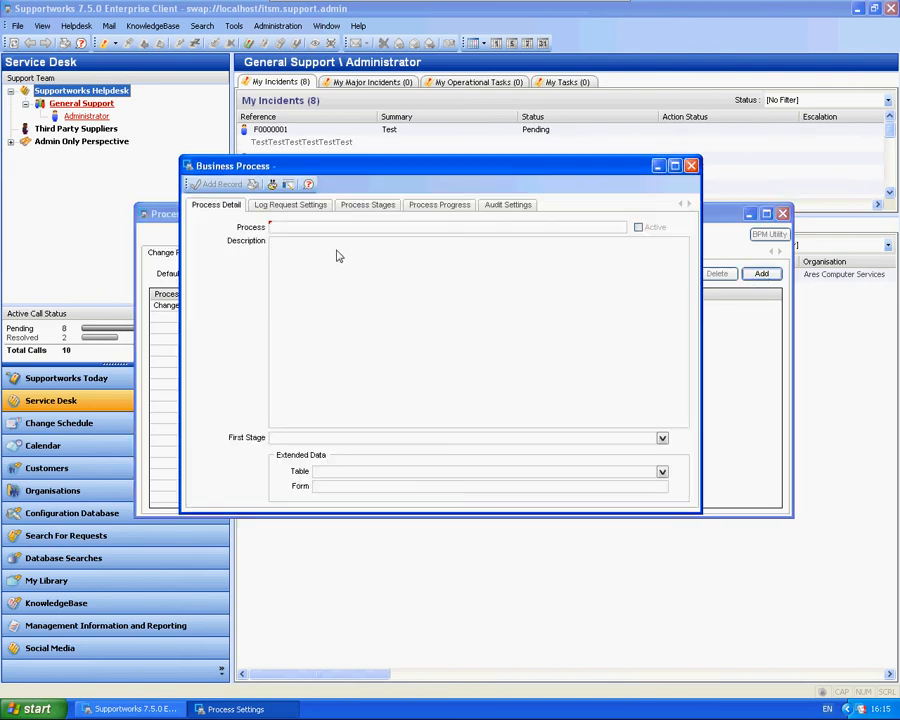
type("James Process")
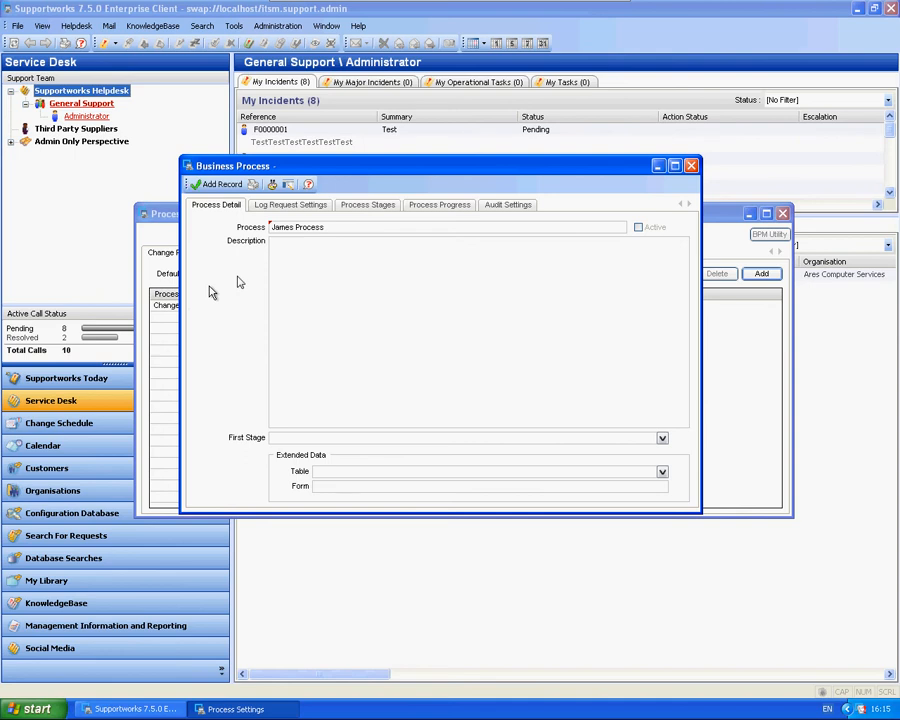
left_click(215, 184)
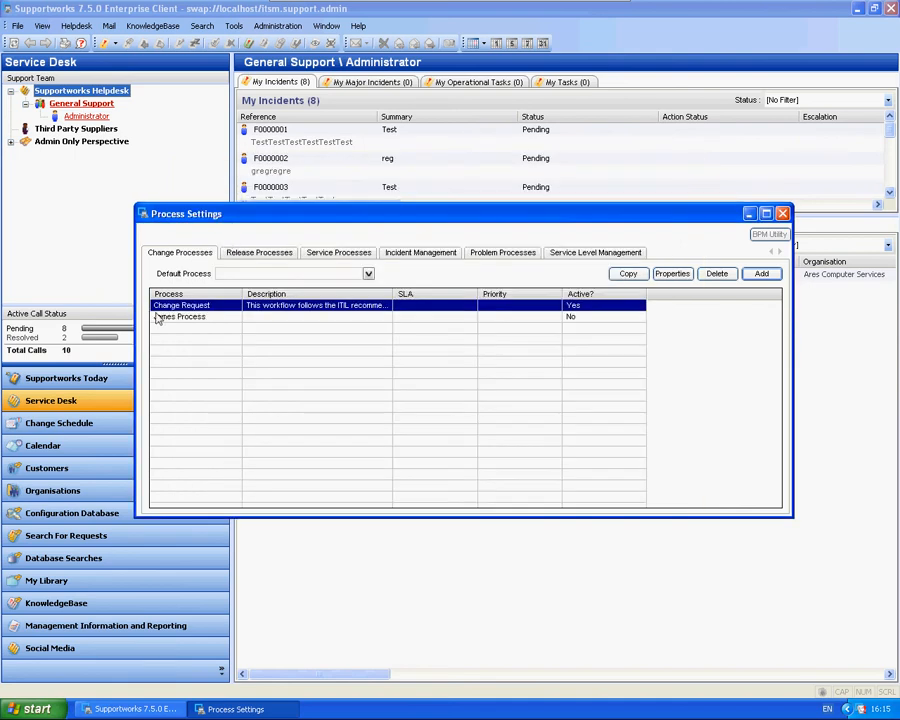
Open the newly added change process and add a process stage titled "Change Information".
left_click(199, 318)
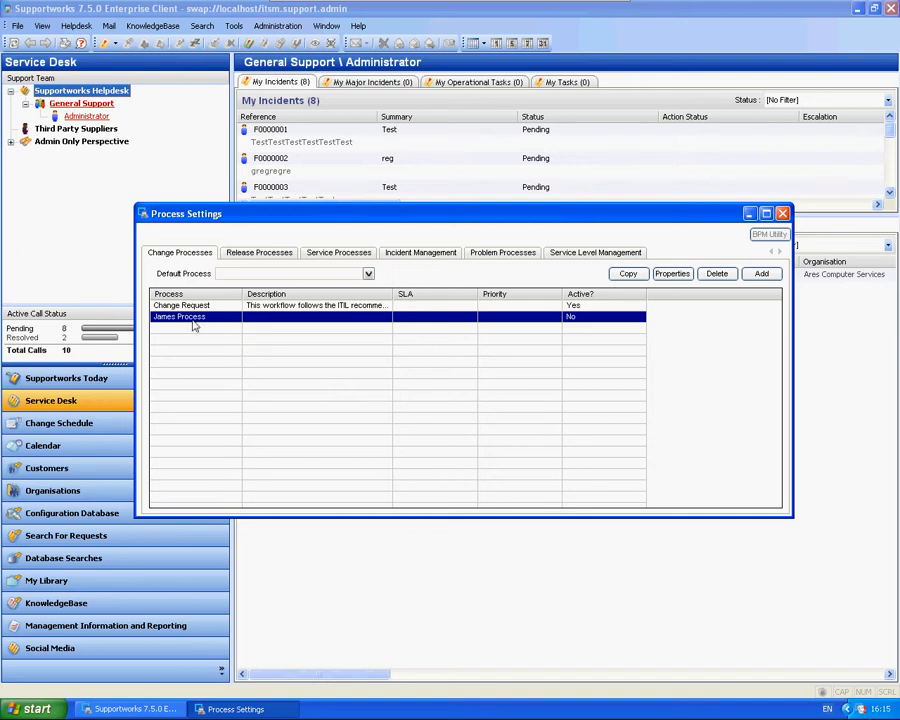
double_click(573, 318)
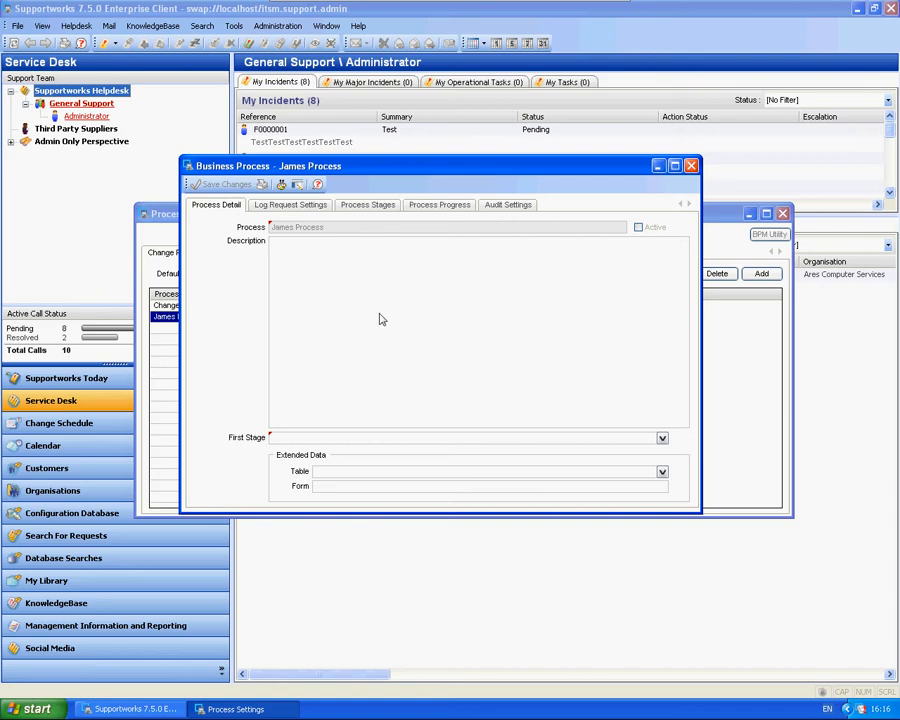
left_click(366, 205)
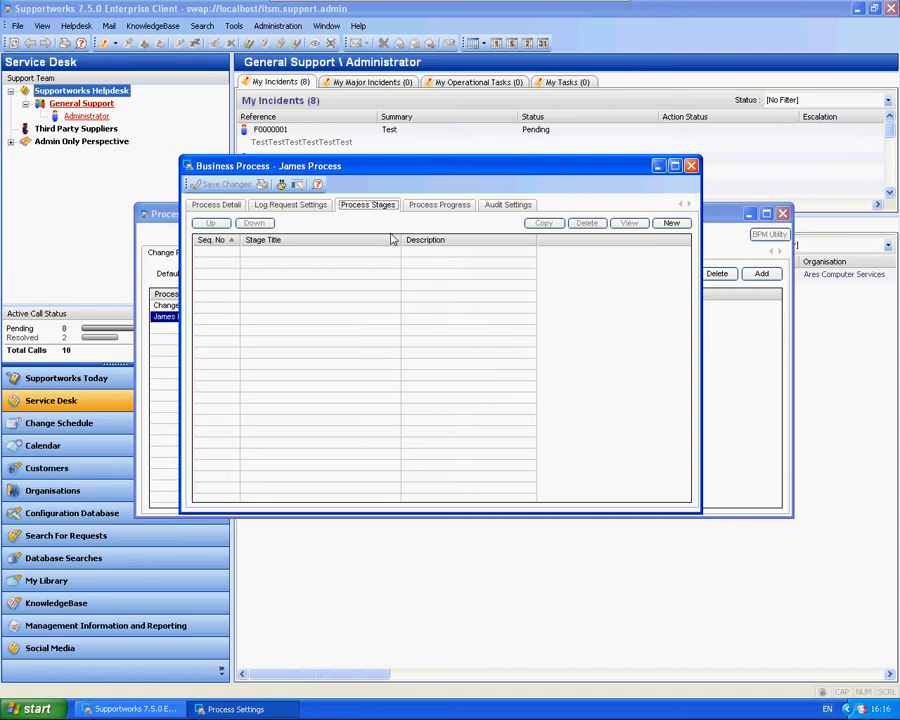
left_click(671, 222)
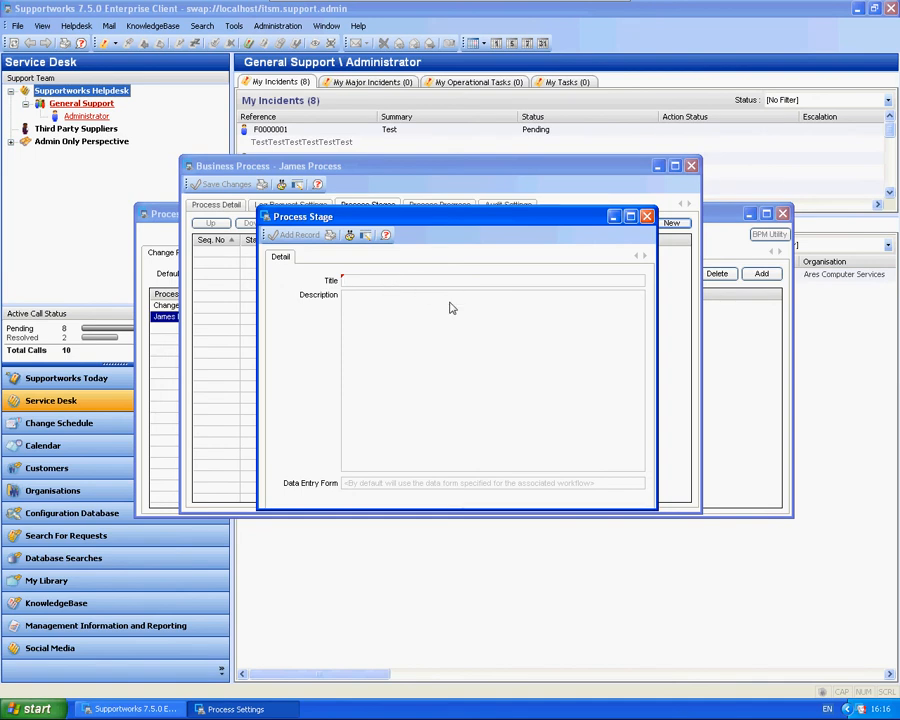
type("Change Information")
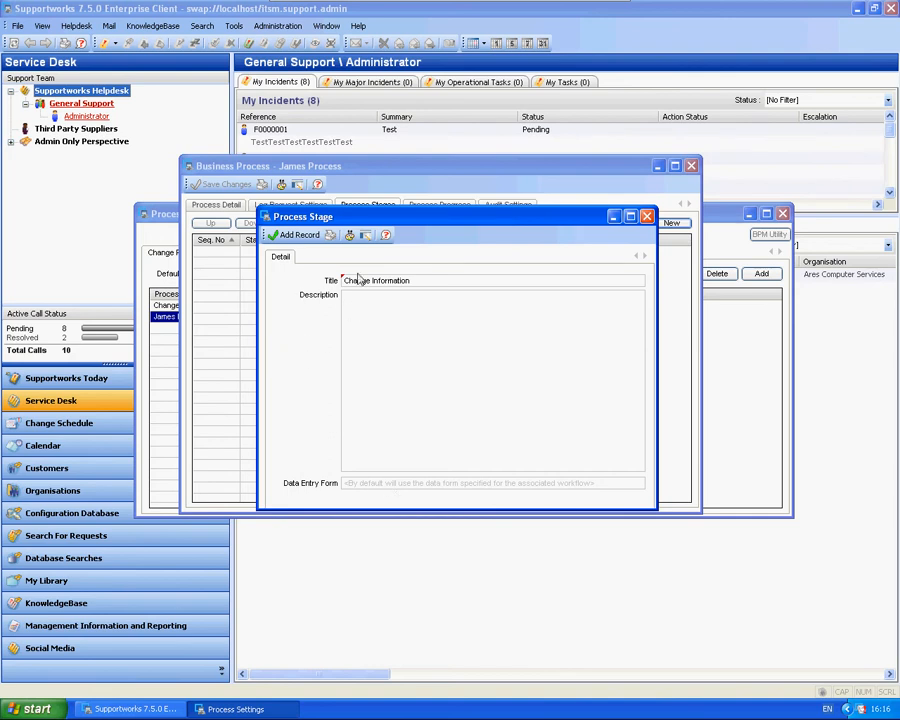
left_click(285, 235)
Add a second process stage titled "Change Classification".
left_click(672, 223)
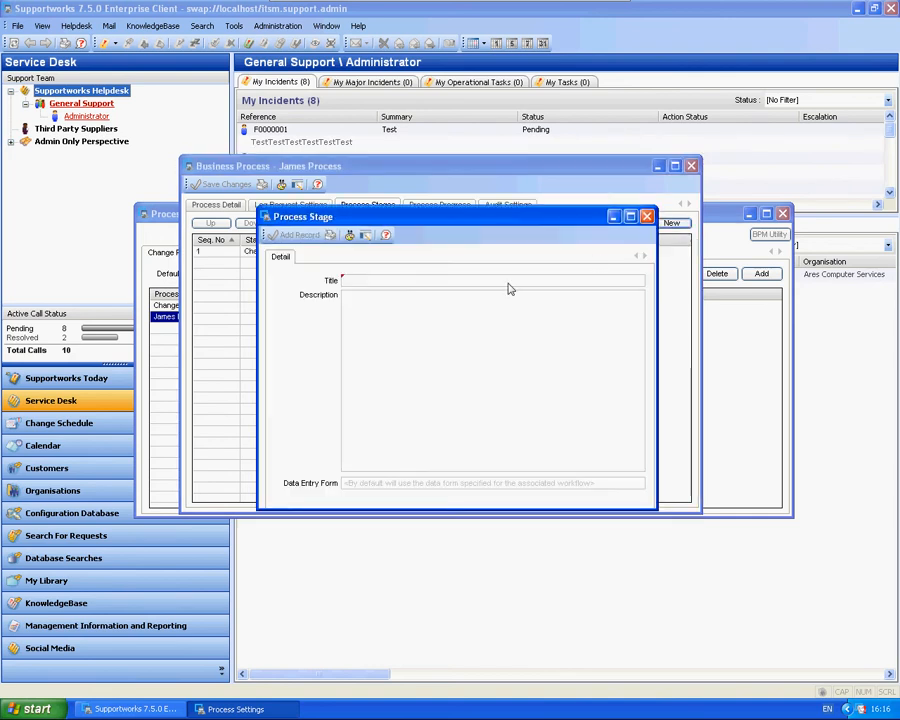
left_click_drag(346, 219, 403, 273)
left_click(406, 332)
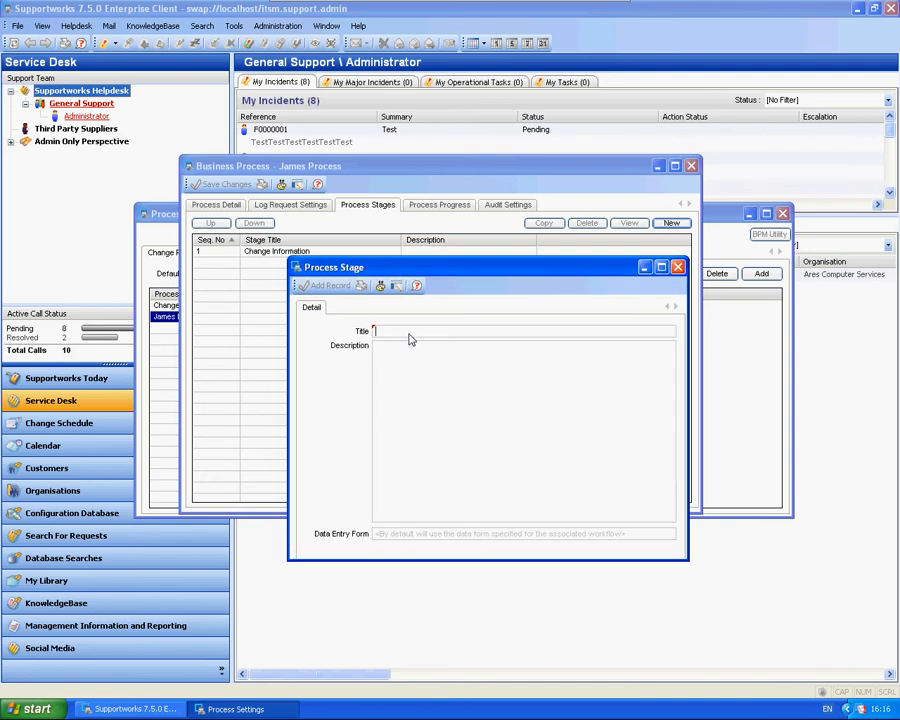
type("Change Classigica")
key("BackSpace")
key("BackSpace")
key("BackSpace")
key("BackSpace")
type("fication")
left_click(330, 286)
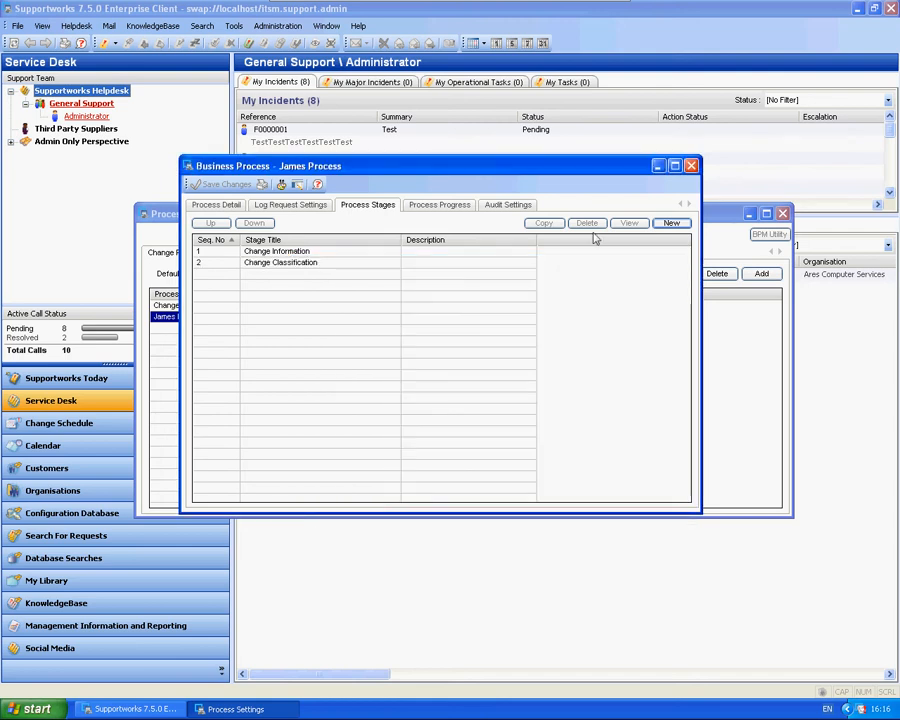
Add a third process stage titled "Change Authorisation".
left_click(672, 222)
type("Chan")
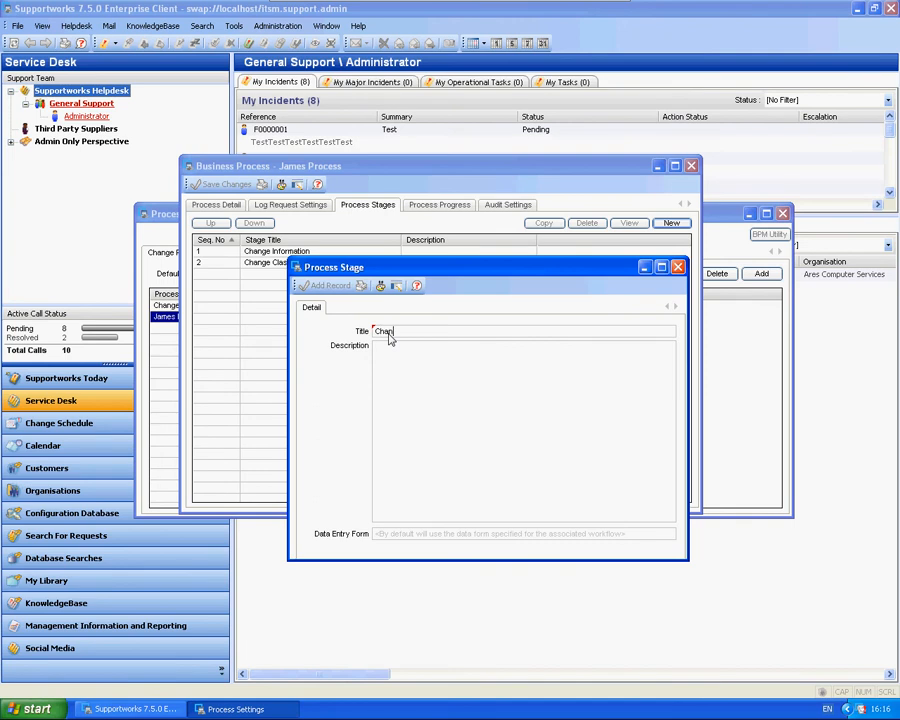
type("ge Authorisation")
left_click(330, 286)
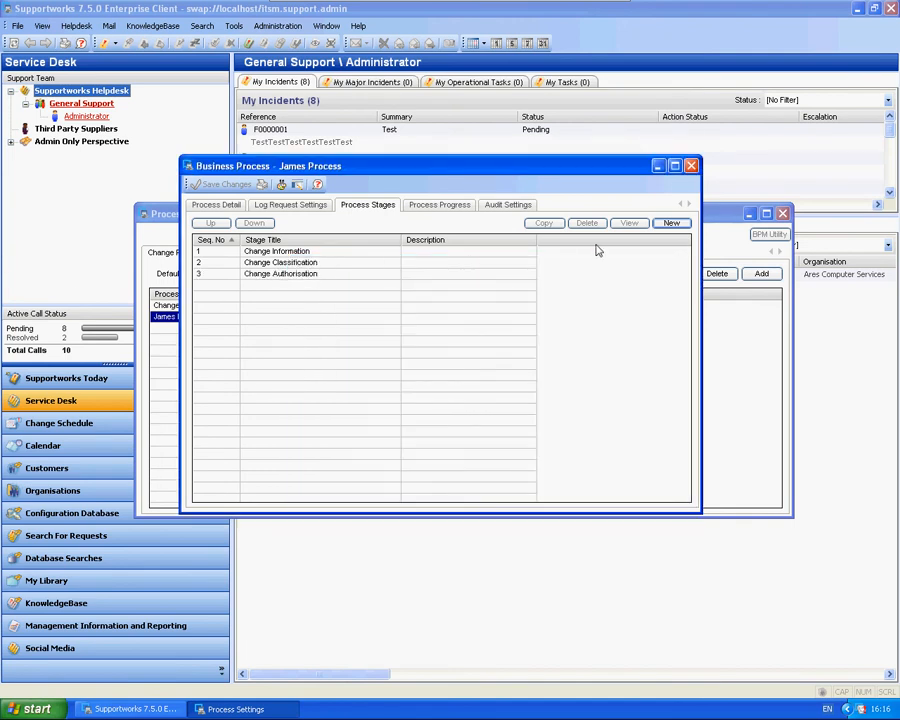
Add a fourth process stage titled "Perform the Work".
left_click(672, 222)
left_click(416, 410)
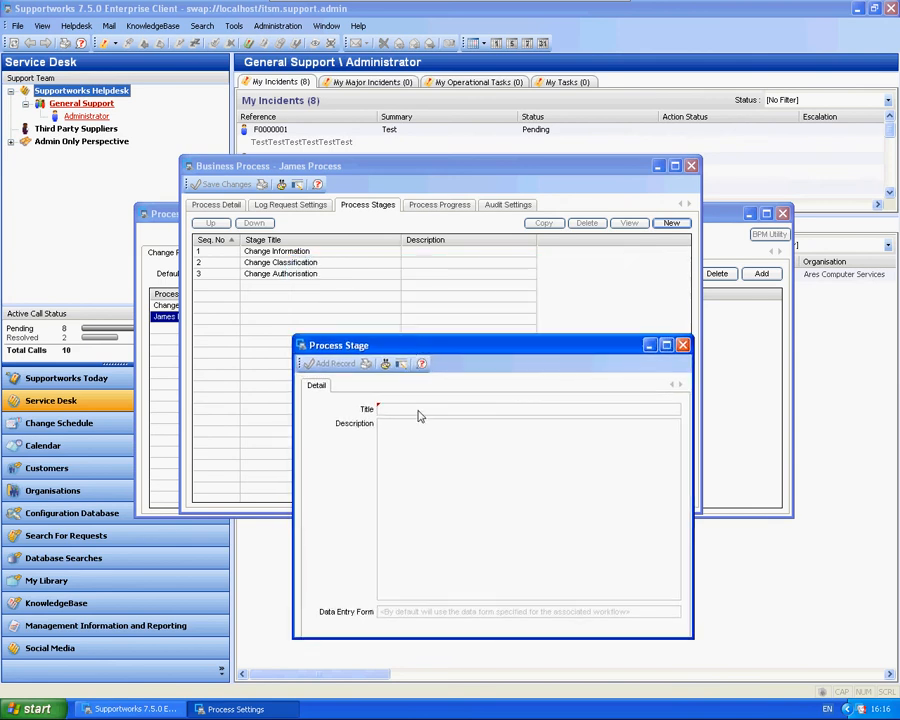
type("Perform the Work")
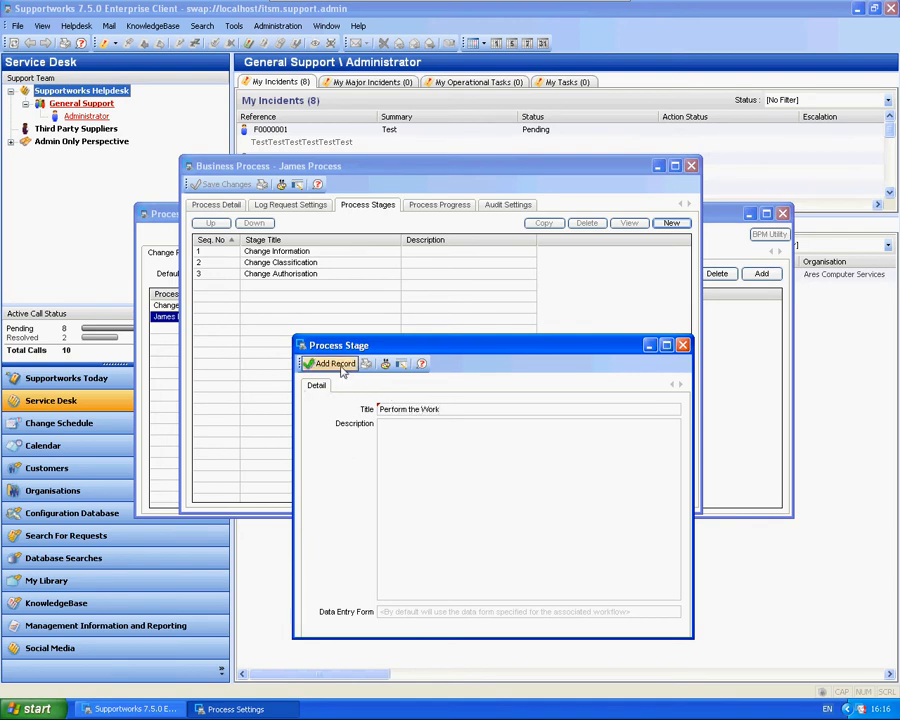
left_click(335, 364)
Add a fifth process stage titled "Review and Close".
left_click(670, 223)
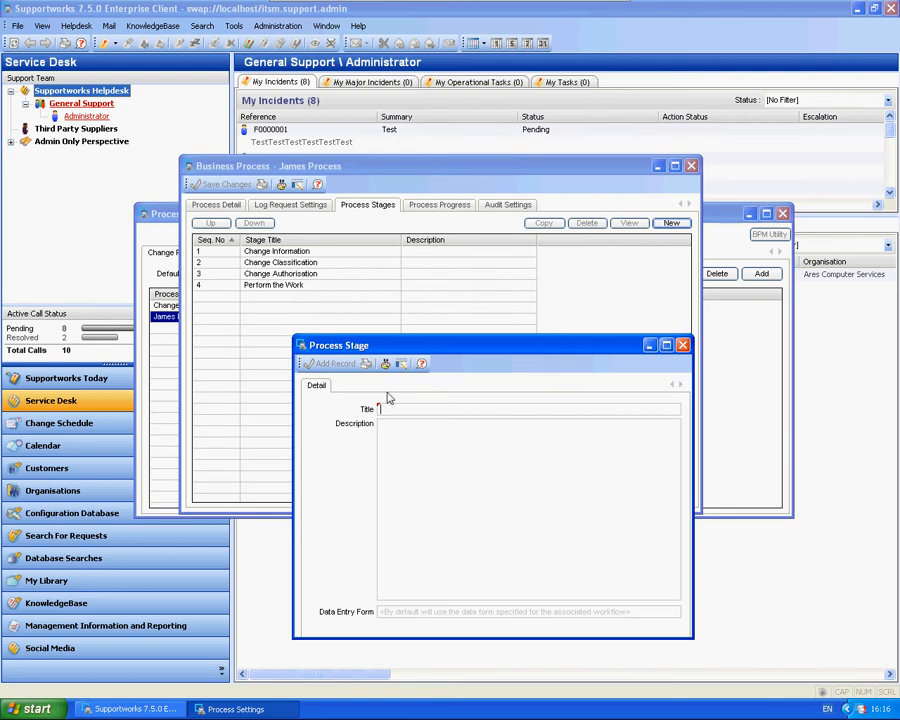
type("Review and Close")
left_click(335, 364)
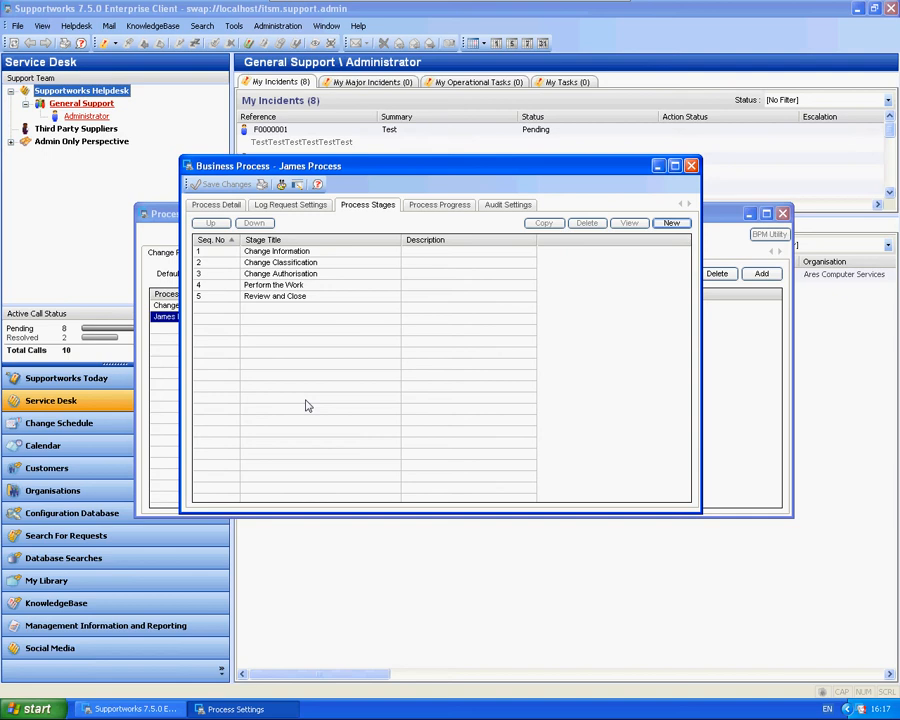
left_click(287, 253)
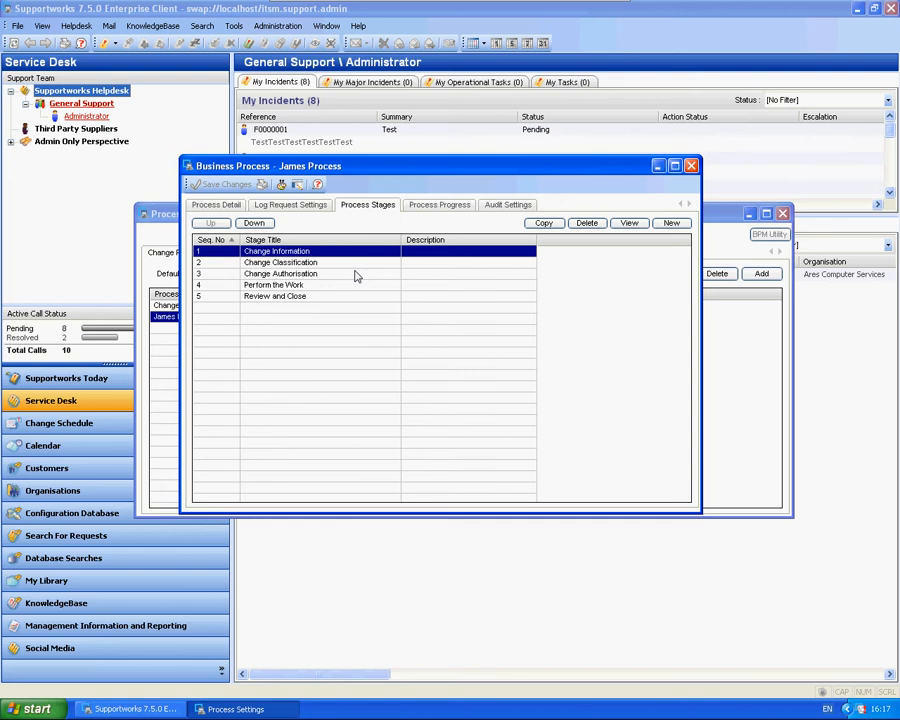
left_click(305, 296)
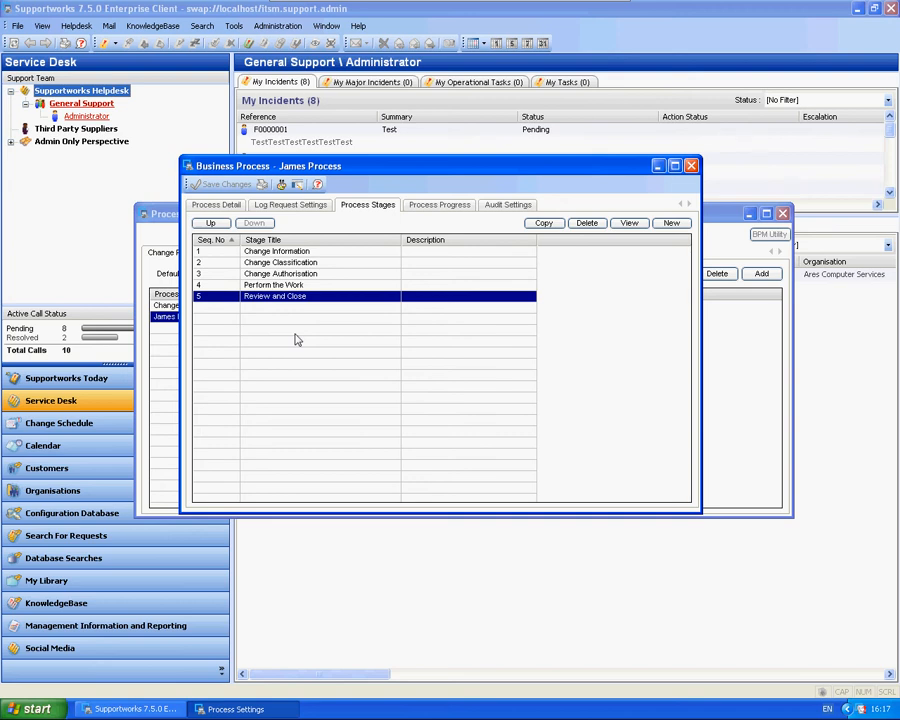
Start a process progress record titled "Gathering Information" with percentage 5 and description "Gather change information".
left_click(440, 206)
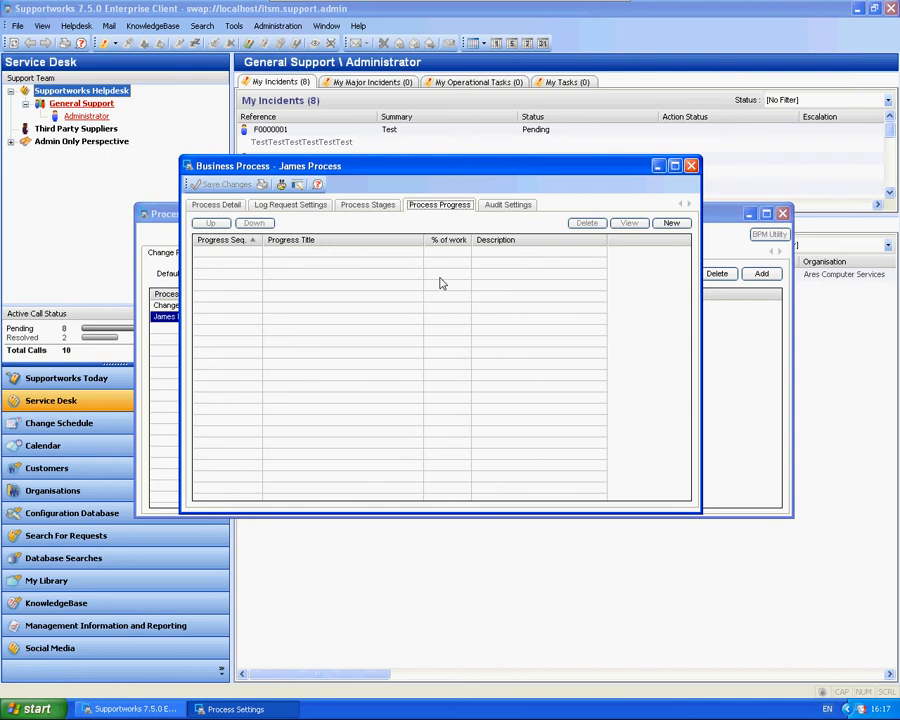
left_click(672, 223)
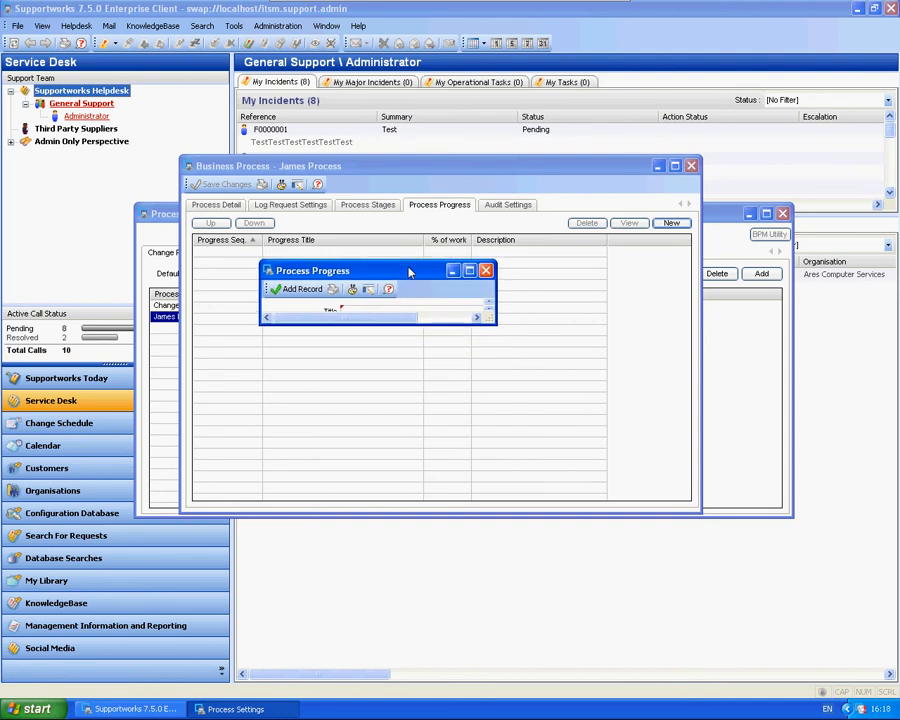
left_click_drag(488, 304, 658, 630)
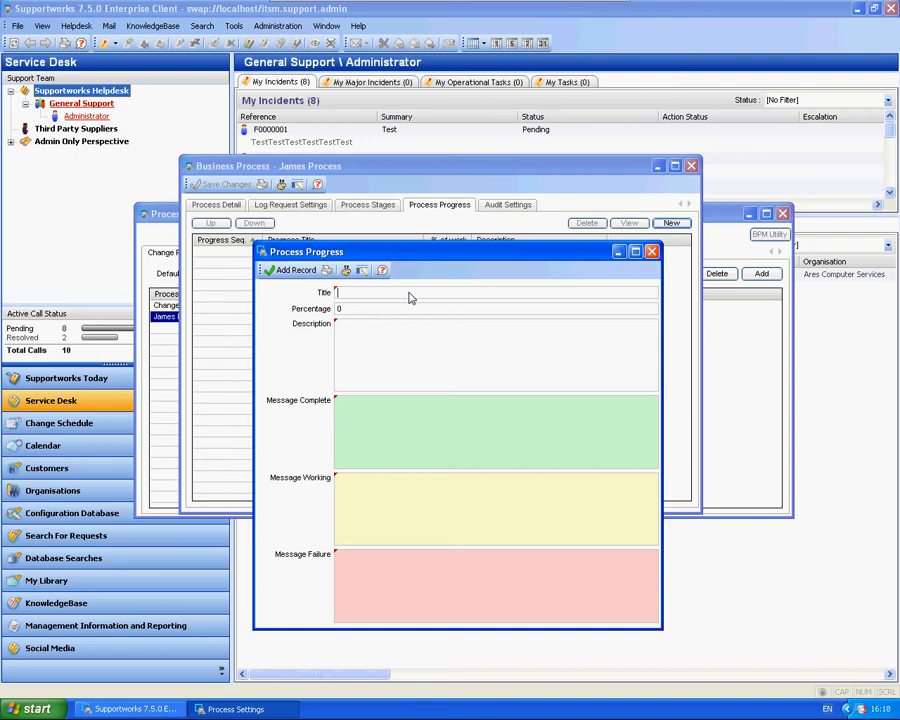
type("Gathering Informa")
type("tion")
type("5")
key("Tab")
type("Gather change c")
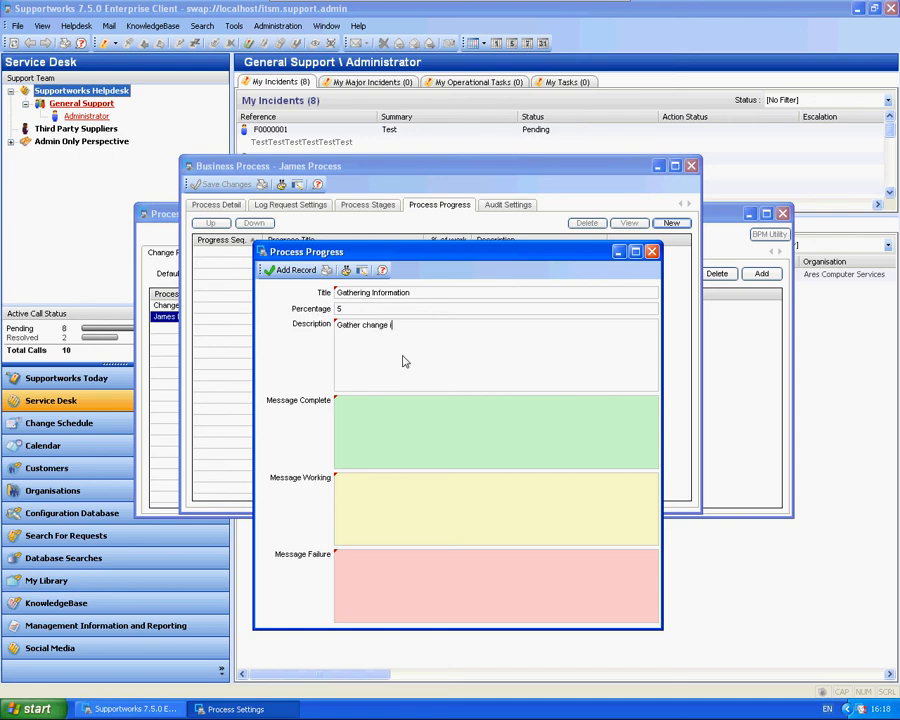
type("nformatio")
Set the progress record's complete message to "Gathered required information" and its working message to "Gathering information".
left_click(425, 428)
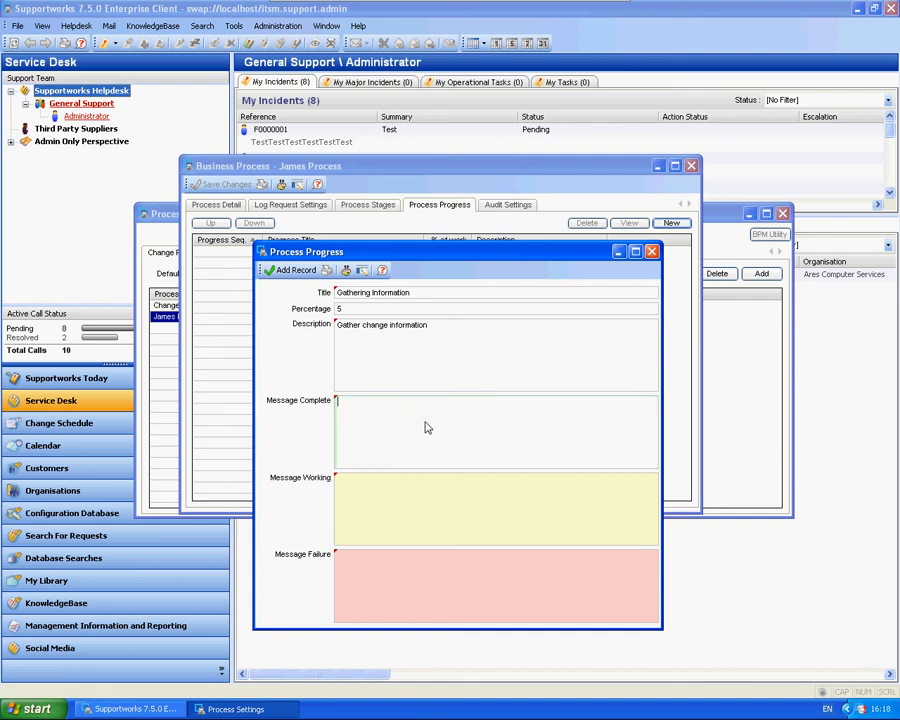
left_click(394, 515)
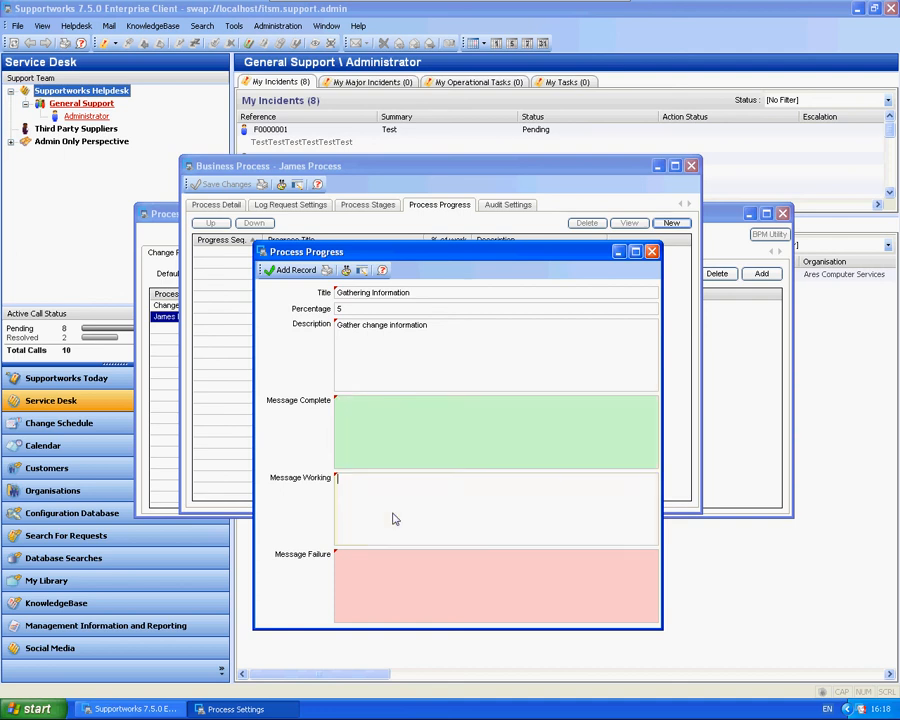
left_click(403, 420)
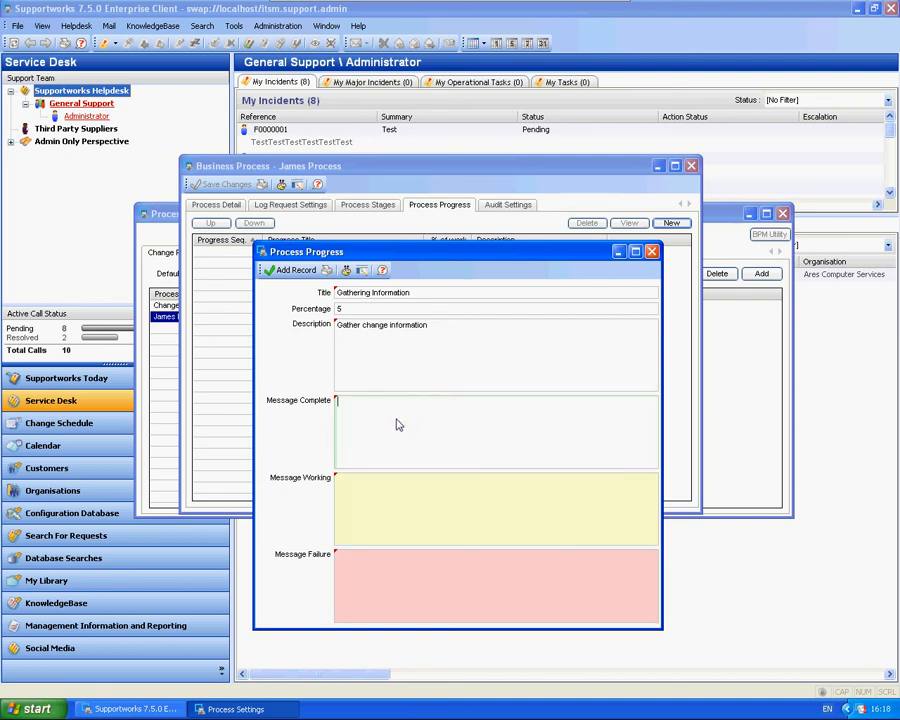
type("ga")
type("Gathered requir")
type("ed information")
left_click(428, 488)
type("Ga")
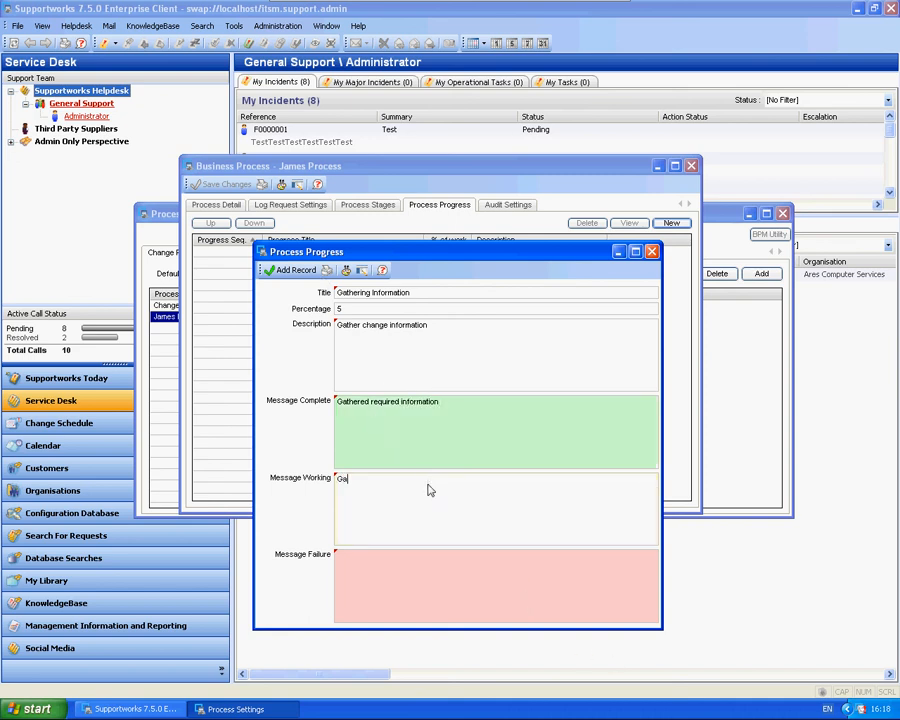
type("thering information")
Enter the failure message "Failed to gather information, no response" and add the progress record.
left_click(468, 579)
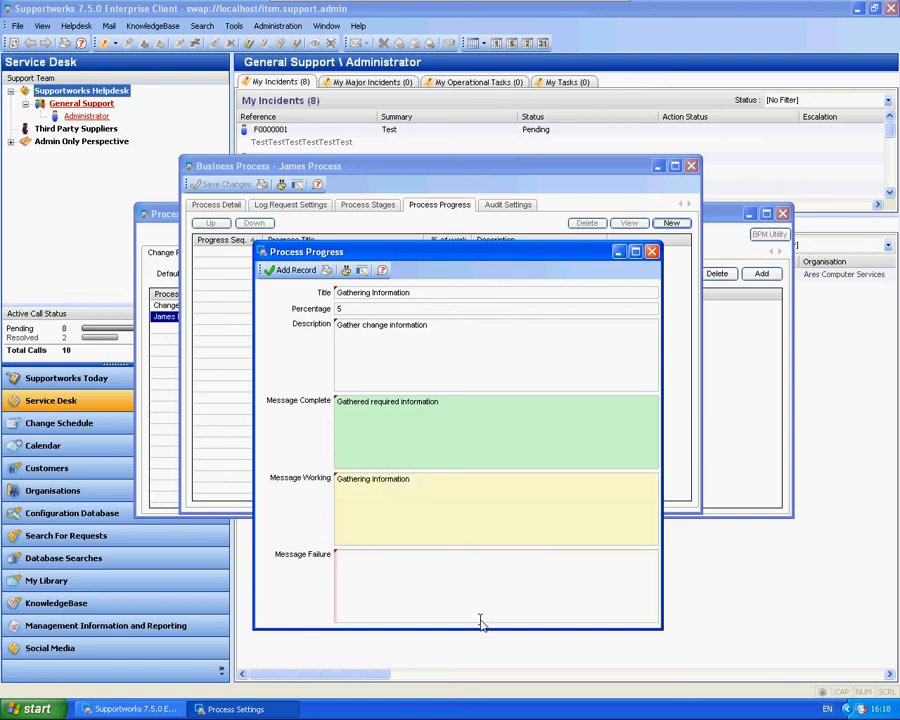
type("Failed to gather information, no response")
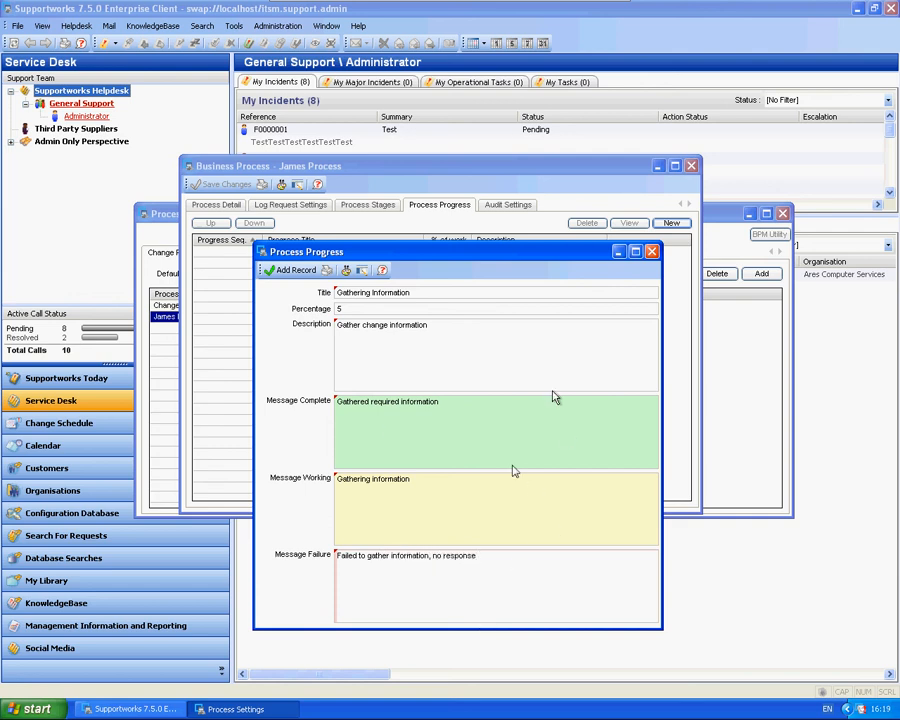
left_click(280, 270)
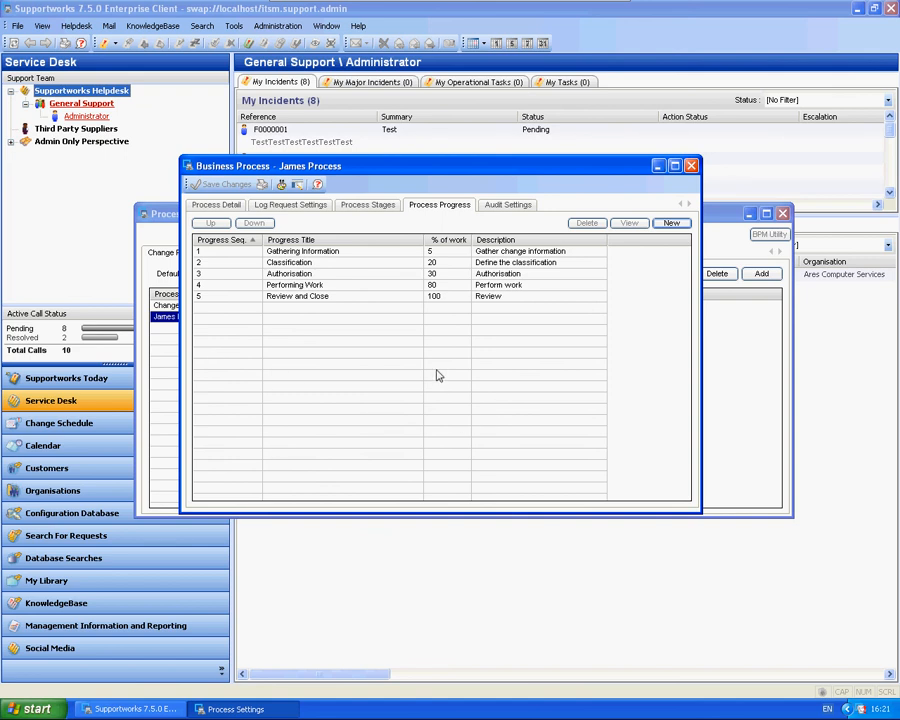
Examine the percentage of work assigned to the individual progress entries of the process.
left_click(307, 273)
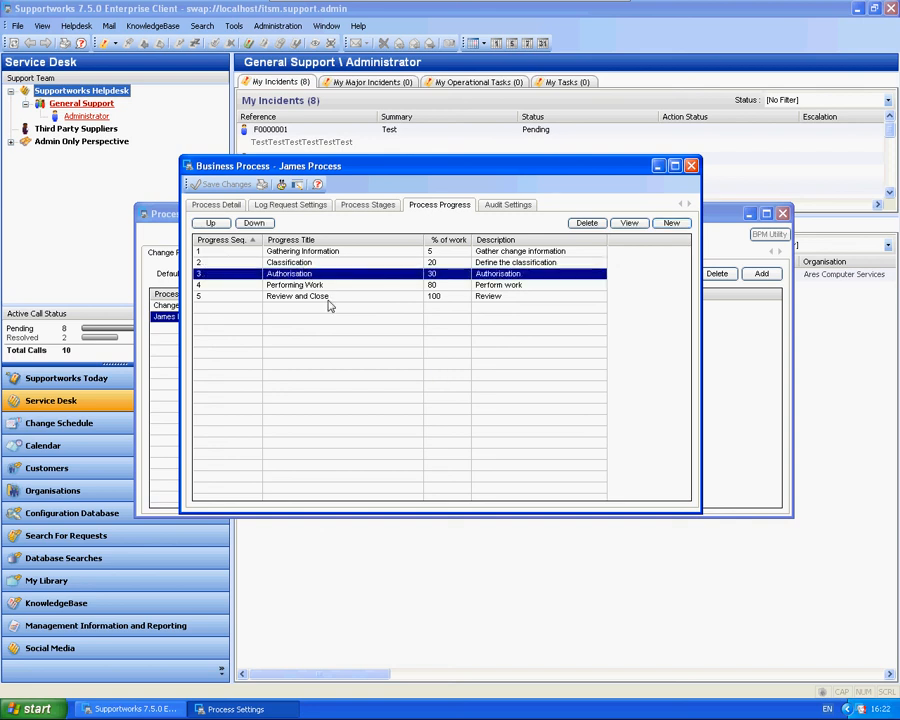
left_click(446, 253)
key("Down")
left_click(438, 274)
left_click(440, 285)
left_click(440, 261)
key("Up")
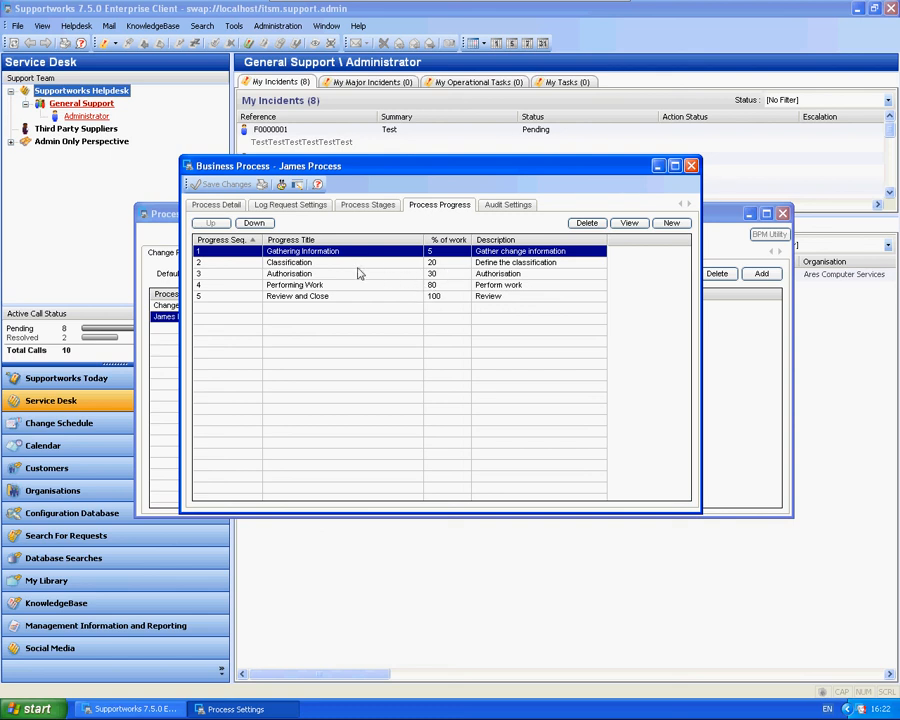
Examine the percentage, description and the complete, working and failure messages of the Performing Work progress record.
key("Down")
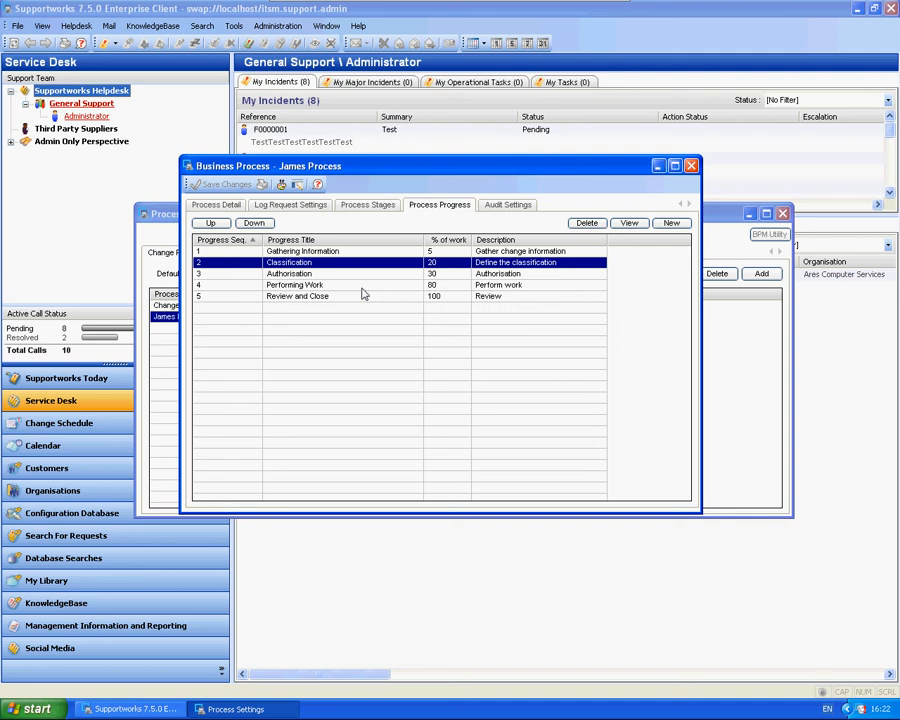
double_click(363, 288)
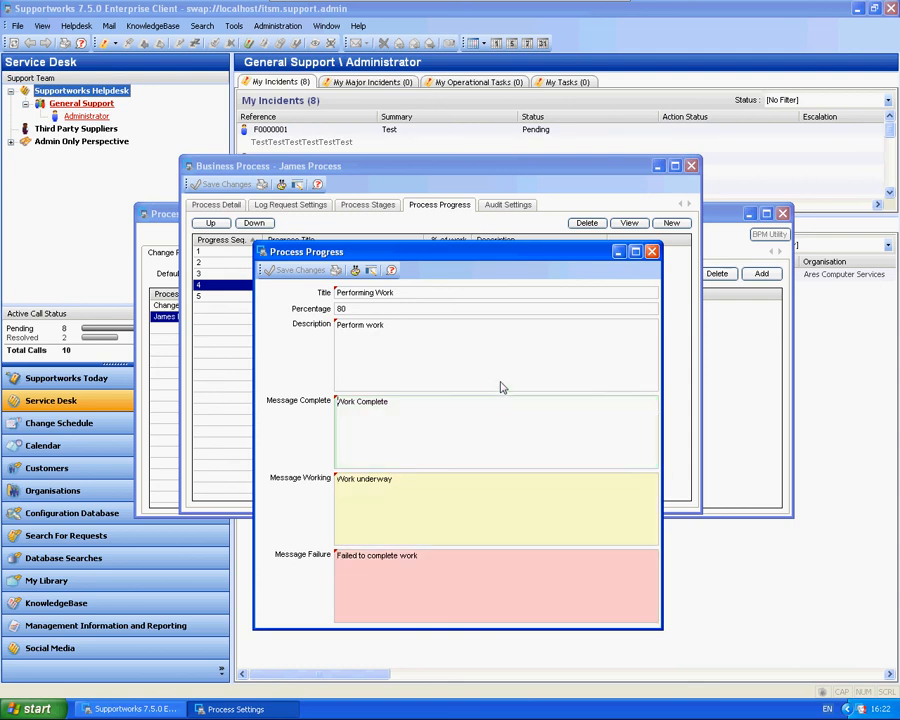
left_click(651, 251)
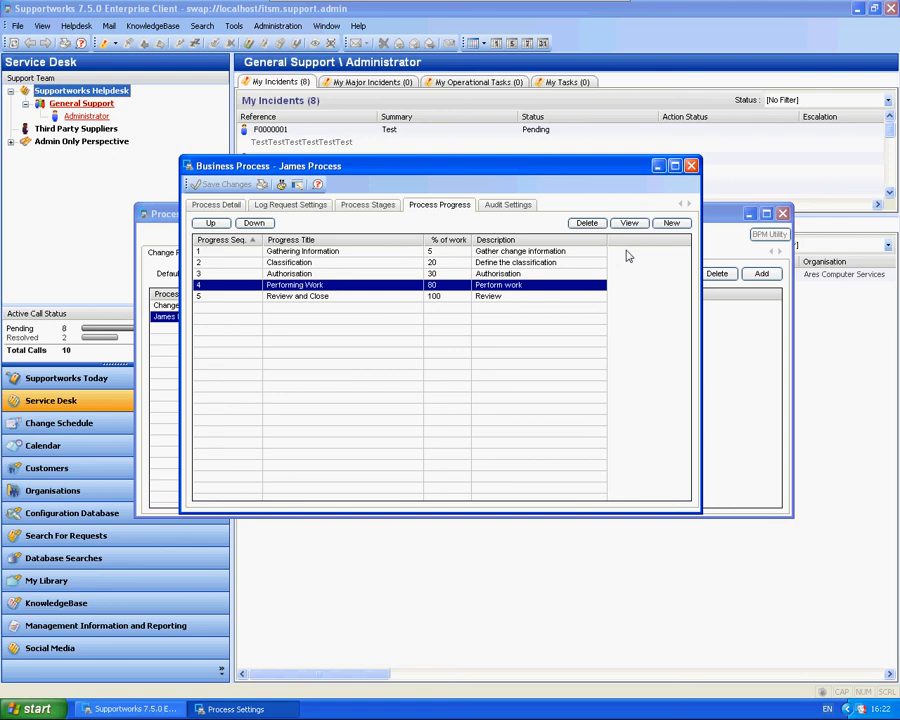
Review the process's general details and its list of stages, including the Change Information stage.
left_click(218, 206)
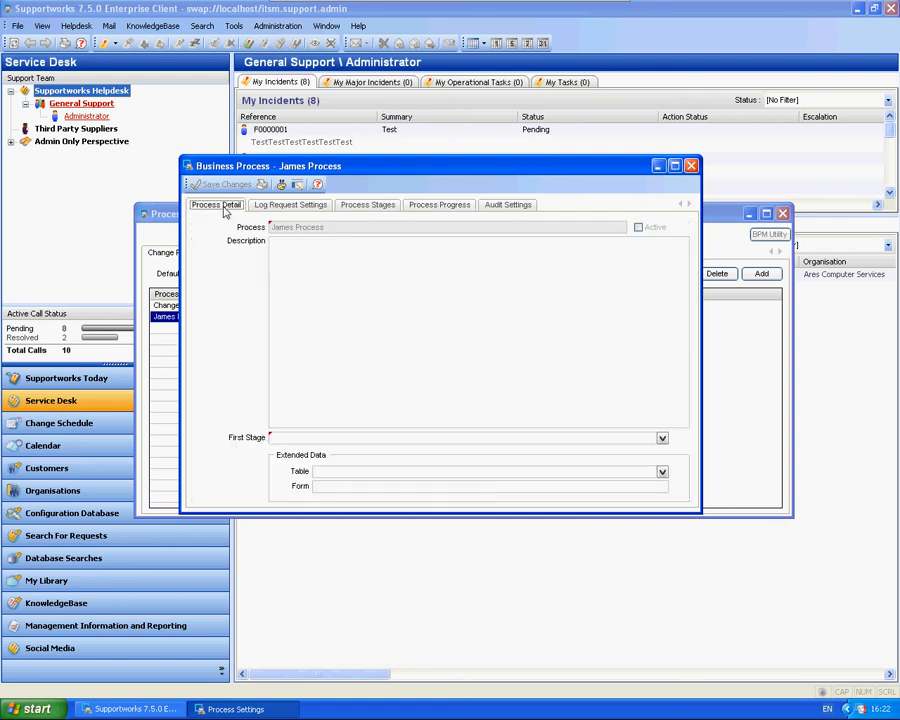
left_click(360, 332)
left_click(364, 207)
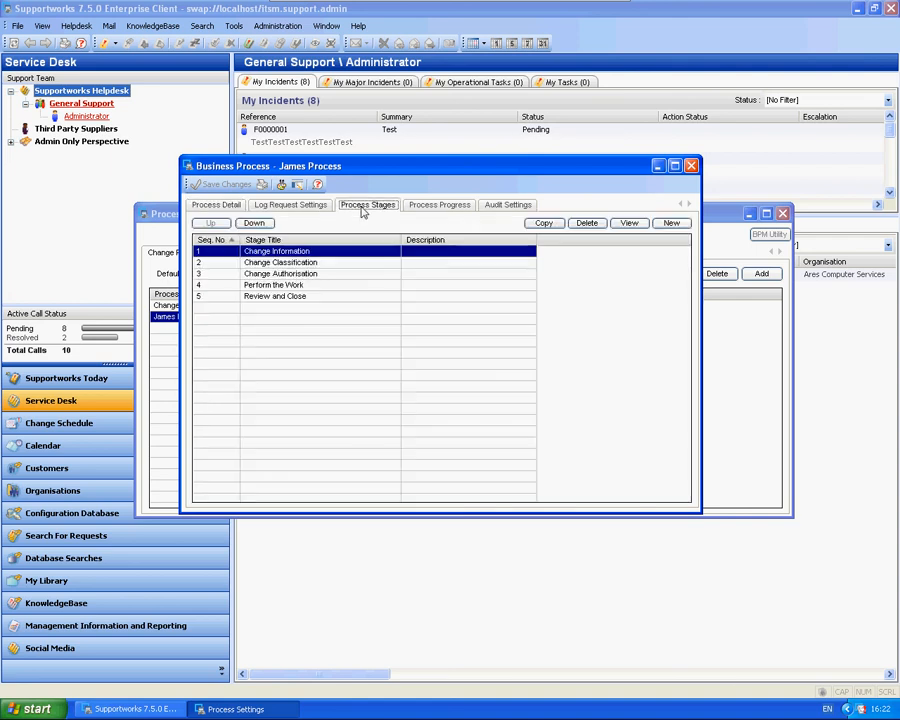
double_click(275, 253)
key("Escape")
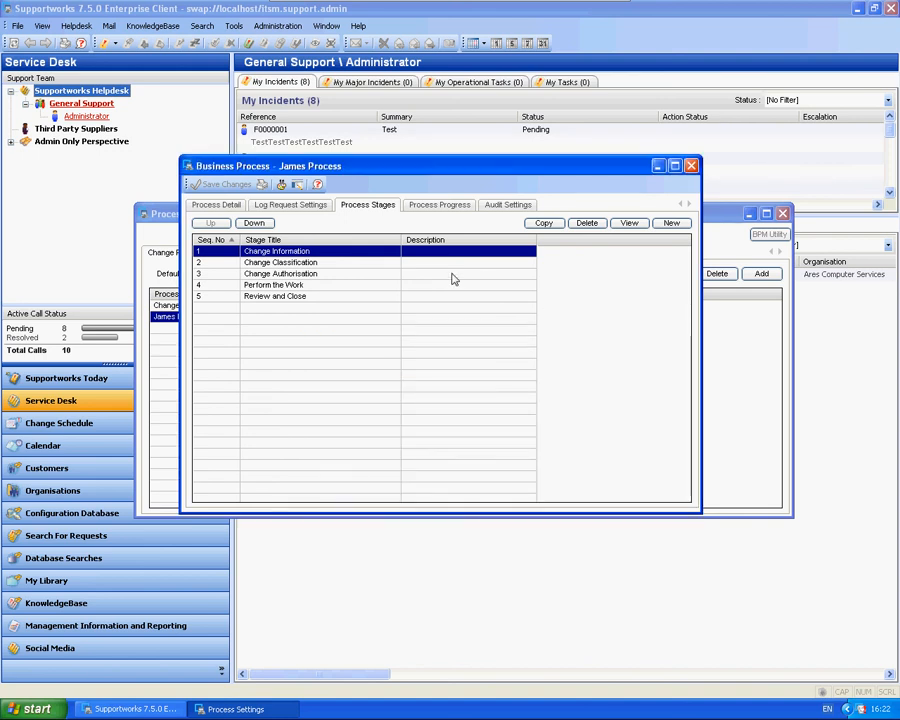